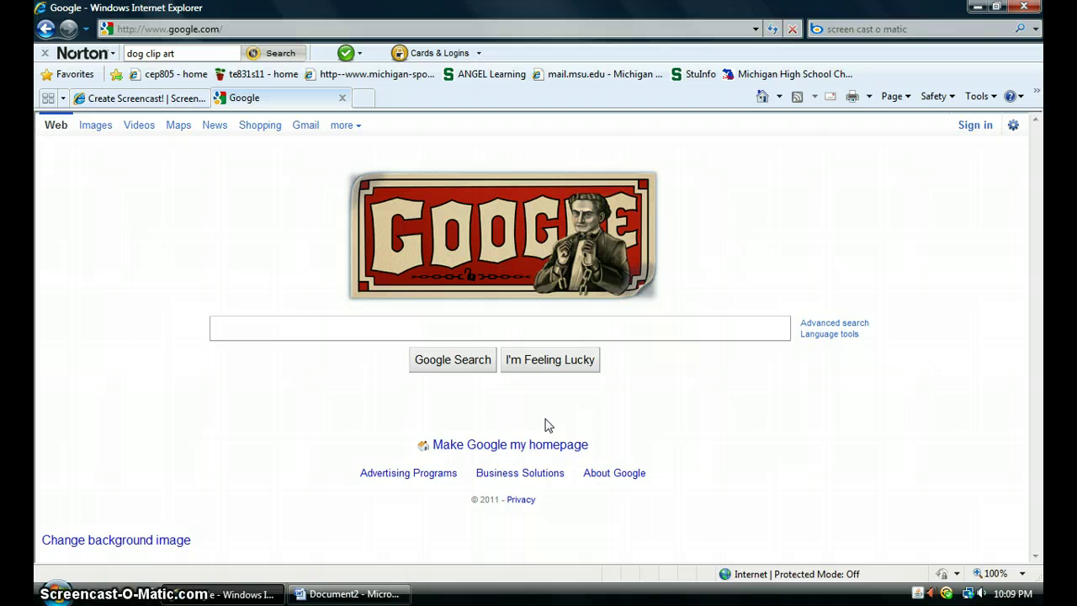
# Search Google for "dog clip art"
pyautogui.write('dog')
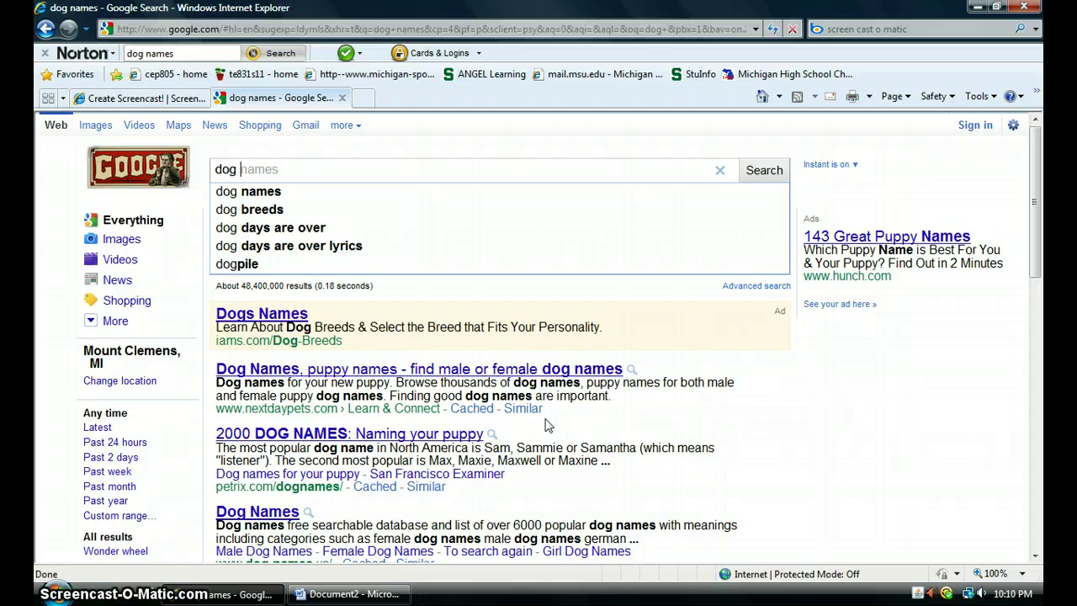
pyautogui.write('clip art')
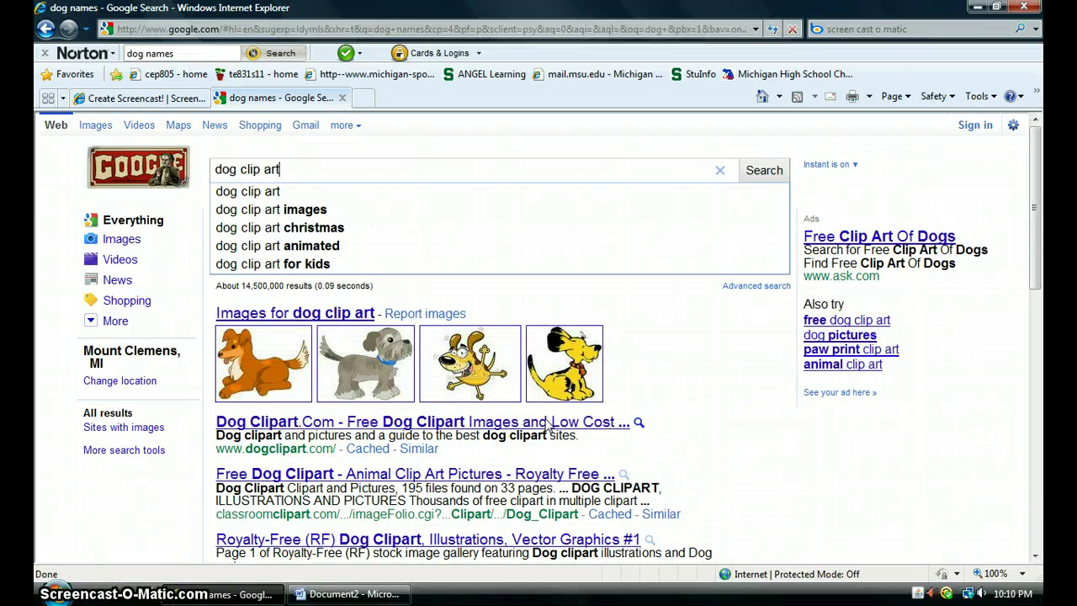
pyautogui.press('Return')
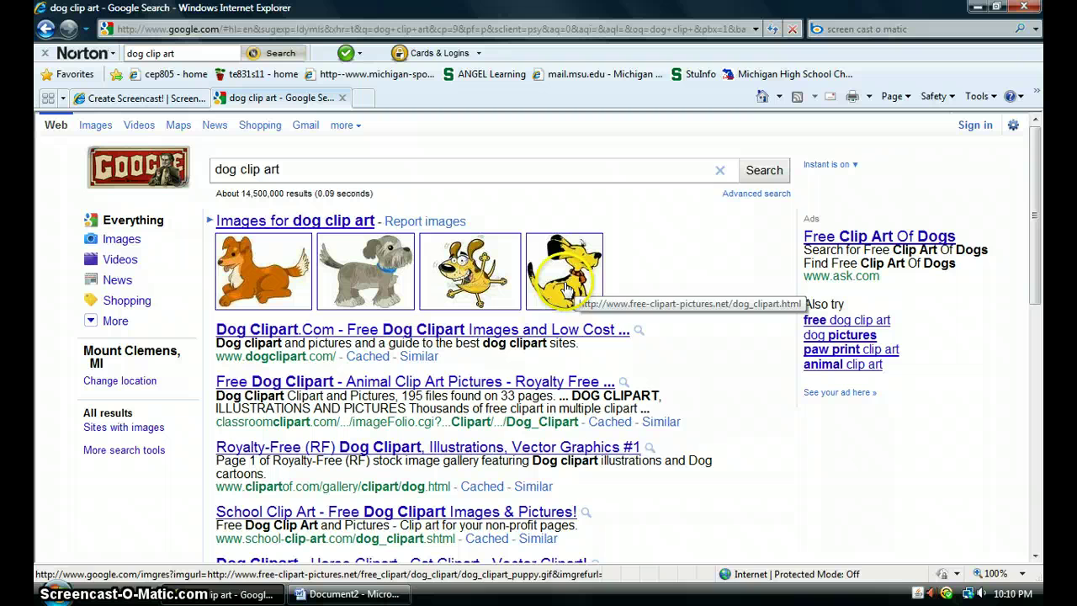
# Copy the sitting yellow dog picture into the Word document and enlarge it to about 2.89 by 2.89 inches
pyautogui.rightClick(570, 289)
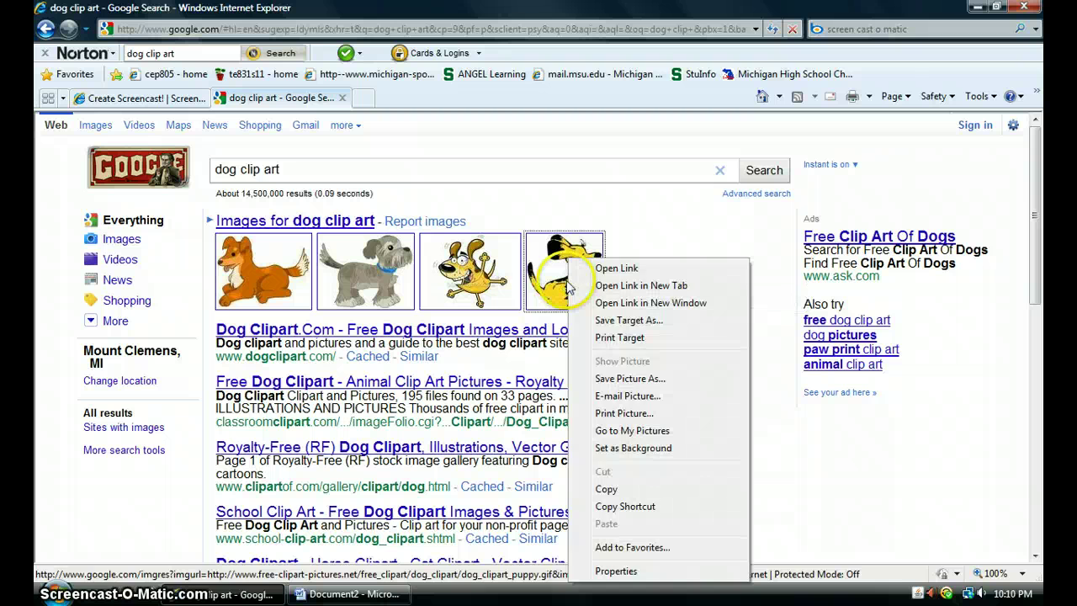
pyautogui.click(627, 490)
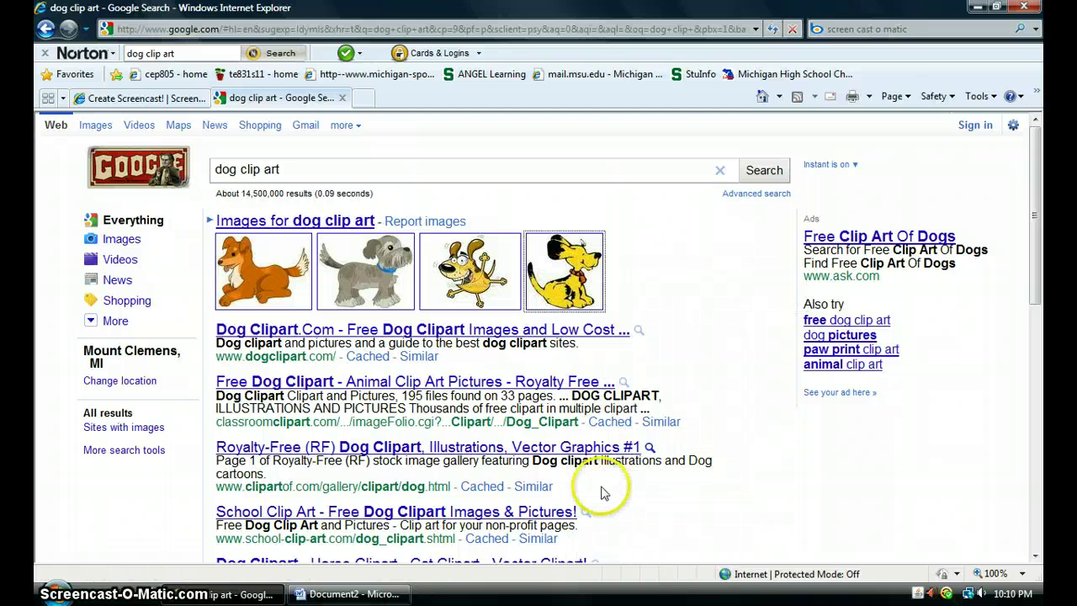
pyautogui.click(371, 597)
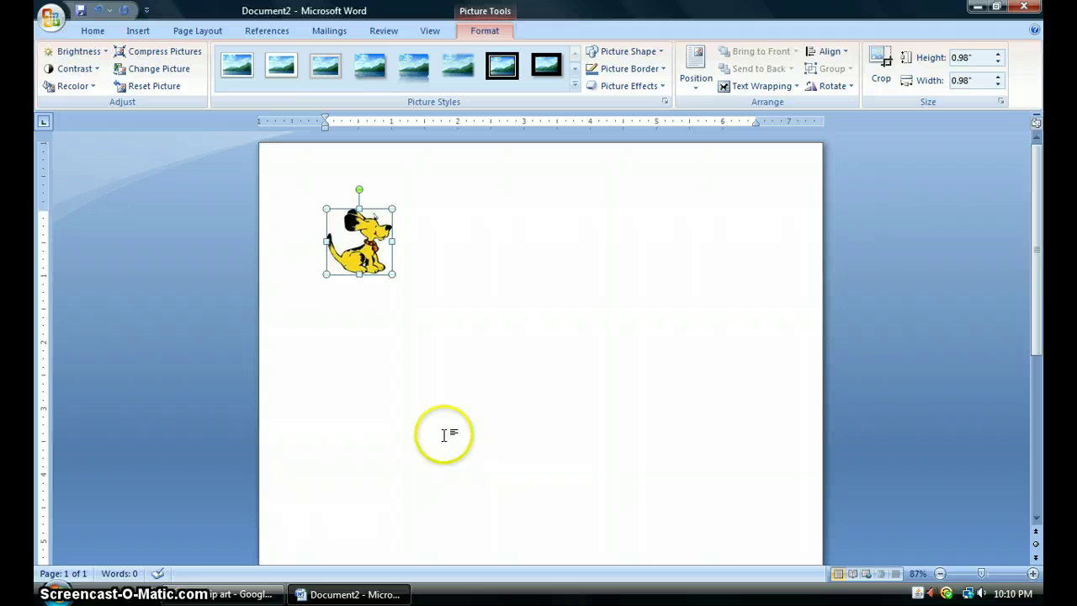
pyautogui.moveTo(394, 274); pyautogui.dragTo(519, 400)
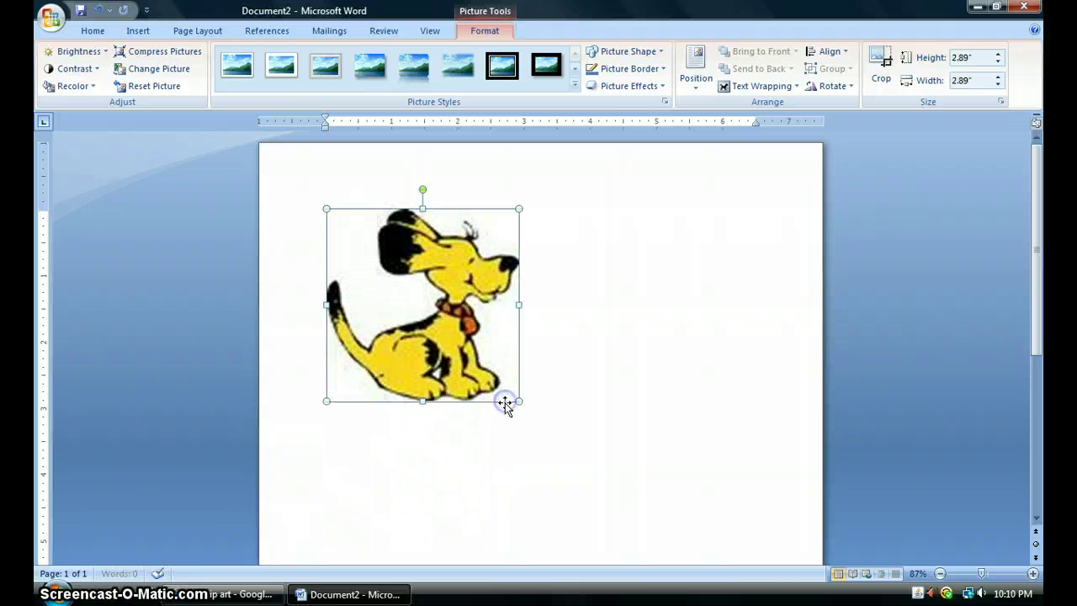
pyautogui.click(548, 404)
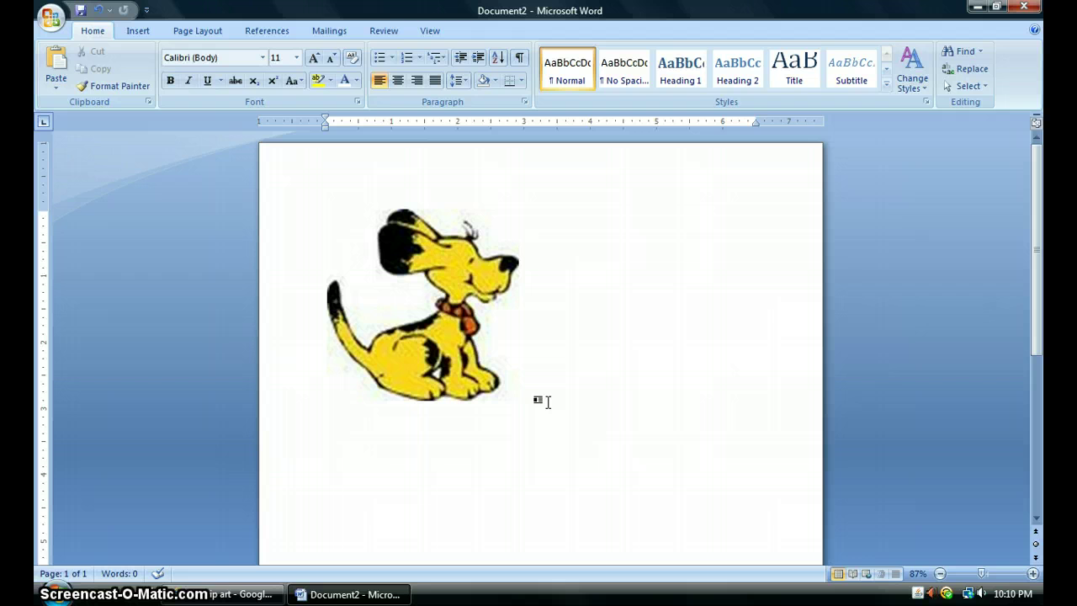
# Insert a table with four columns and five rows below the dog picture
pyautogui.click(140, 33)
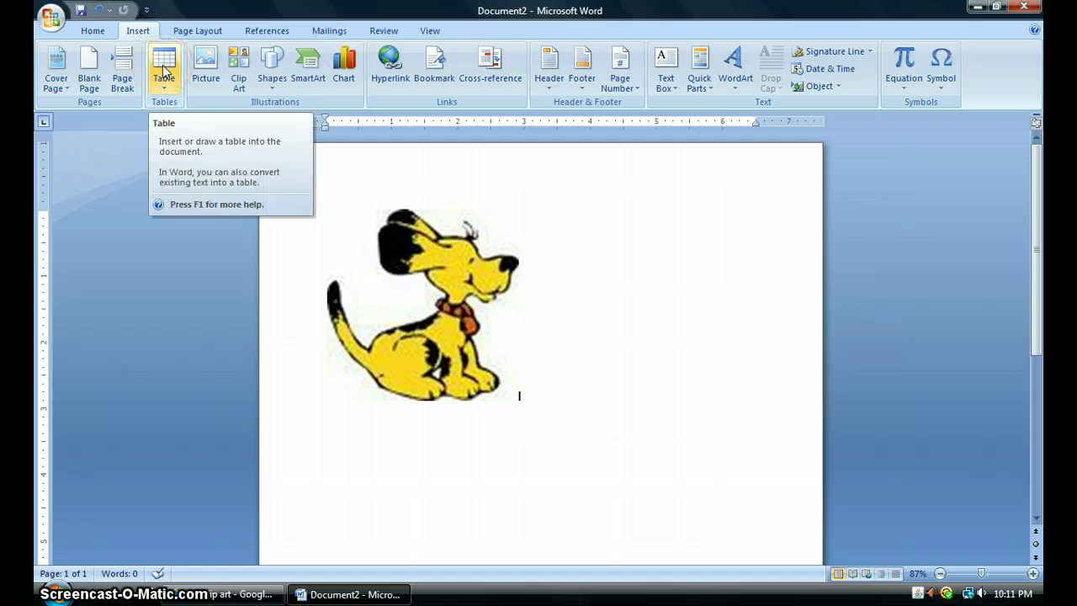
pyautogui.click(164, 70)
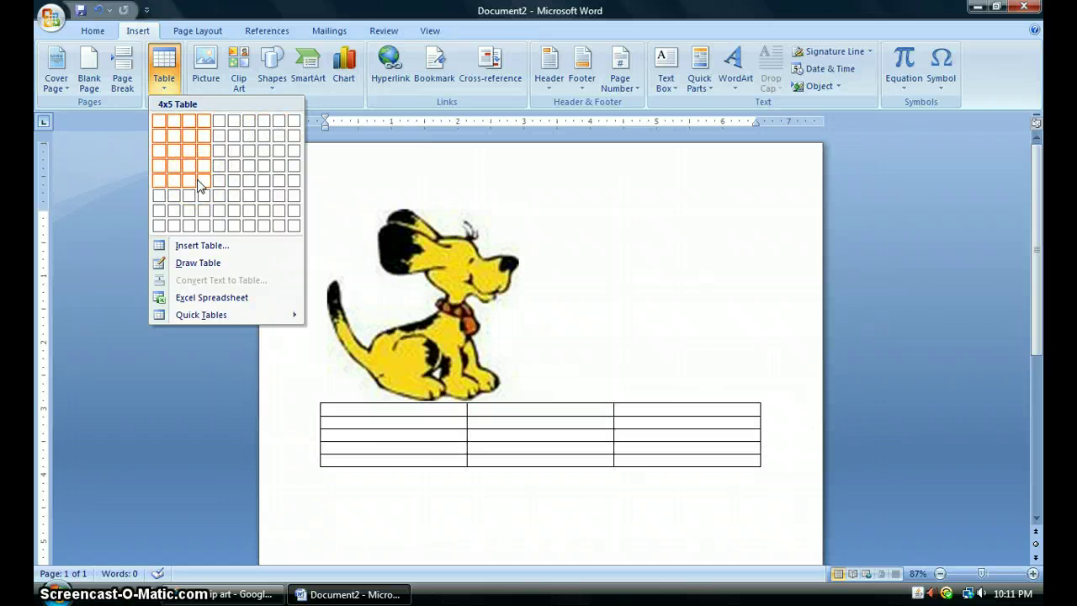
pyautogui.click(199, 180)
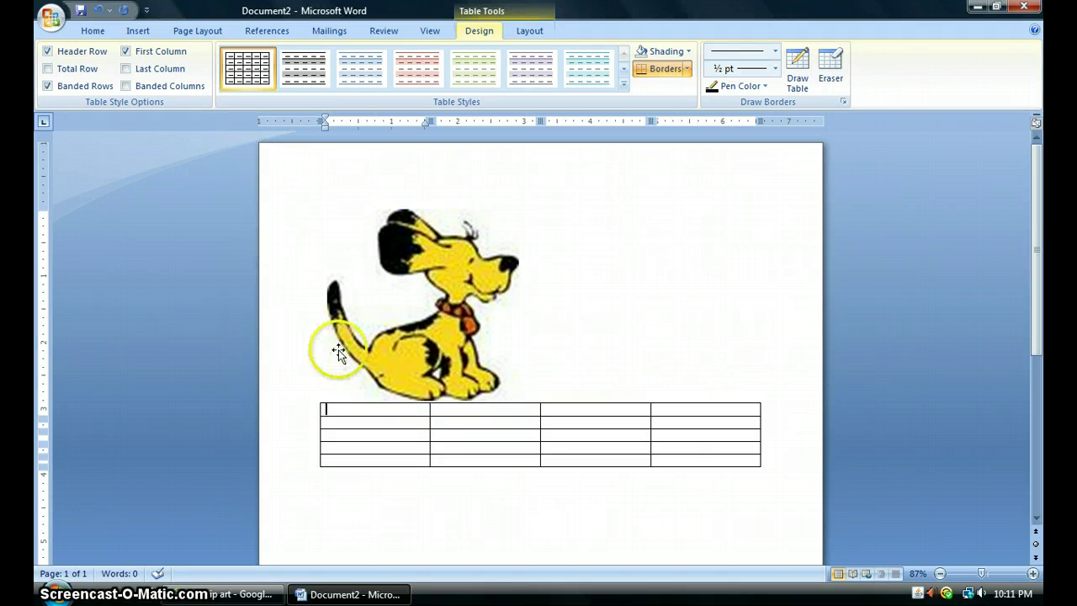
# Set the dog picture's text wrapping to Behind Text and deselect the picture
pyautogui.rightClick(421, 330)
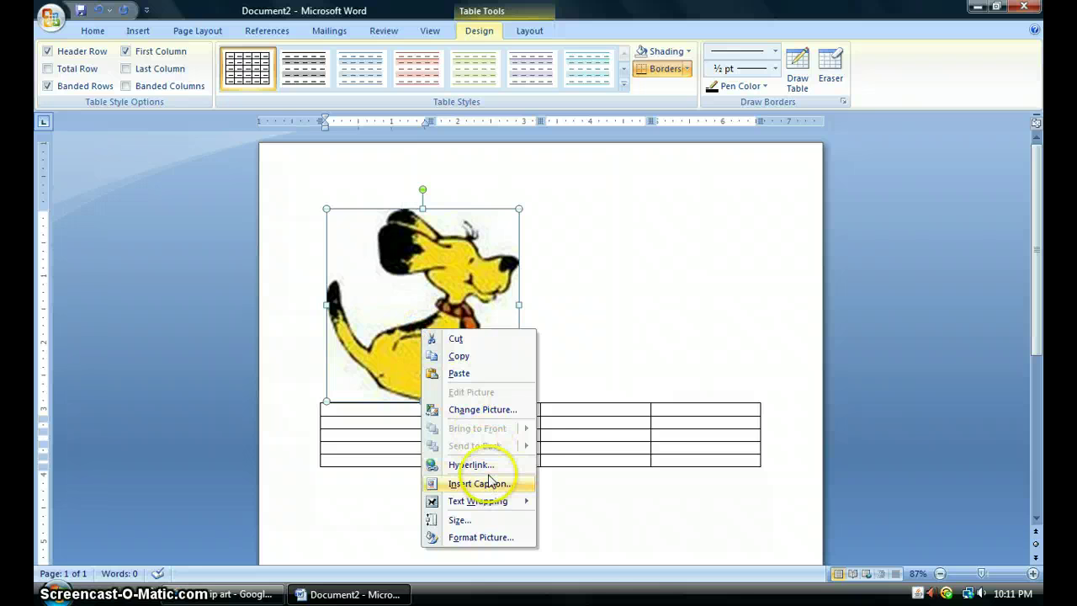
pyautogui.moveTo(489, 504)
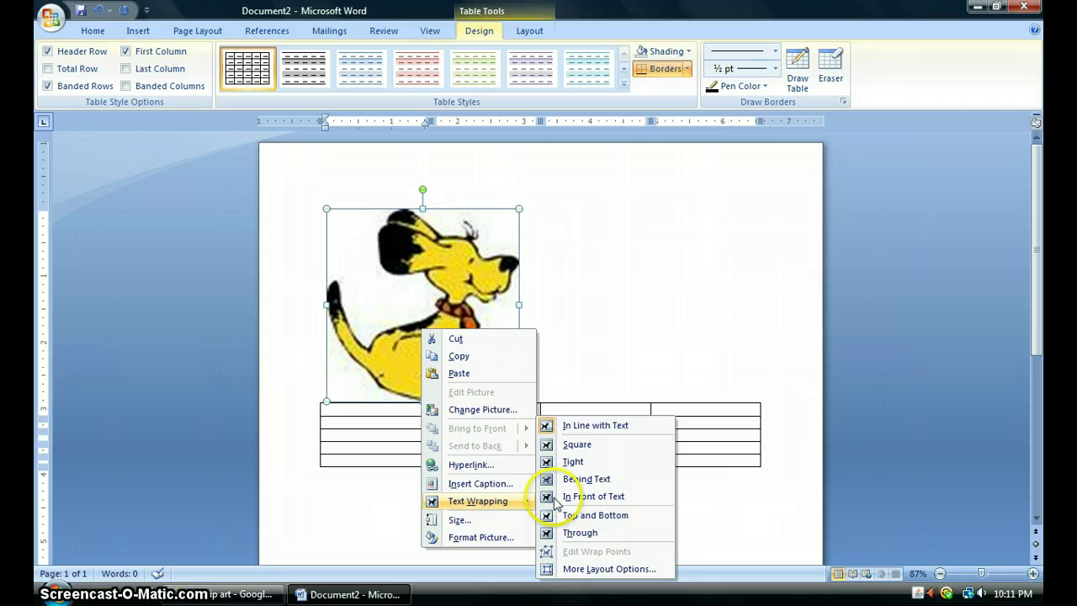
pyautogui.click(577, 480)
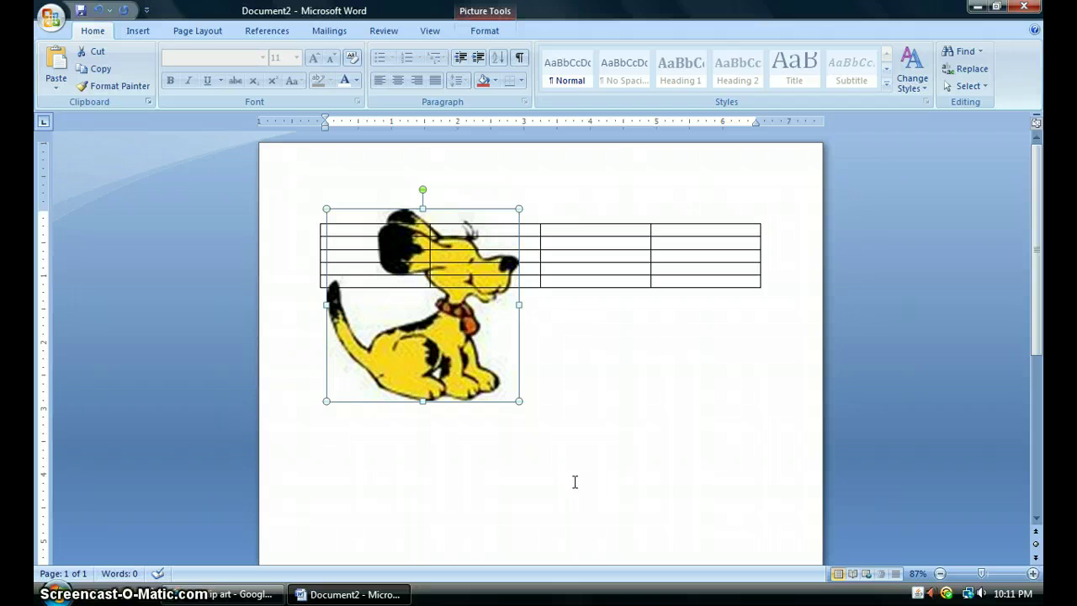
pyautogui.click(528, 497)
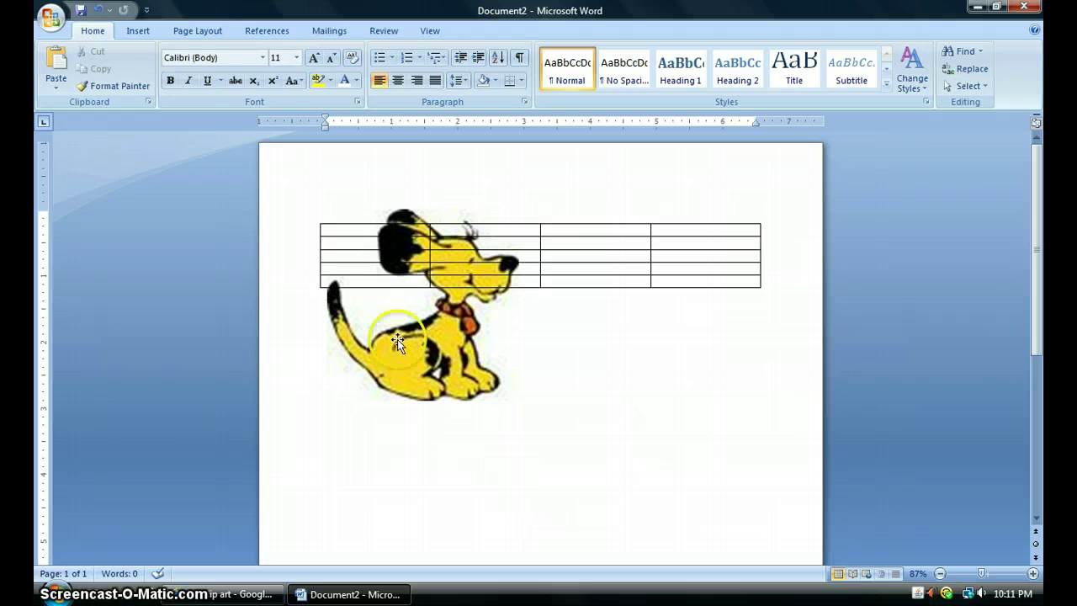
# In the properties of the whole table, set the row height to exactly 0.5 inches
pyautogui.click(320, 249)
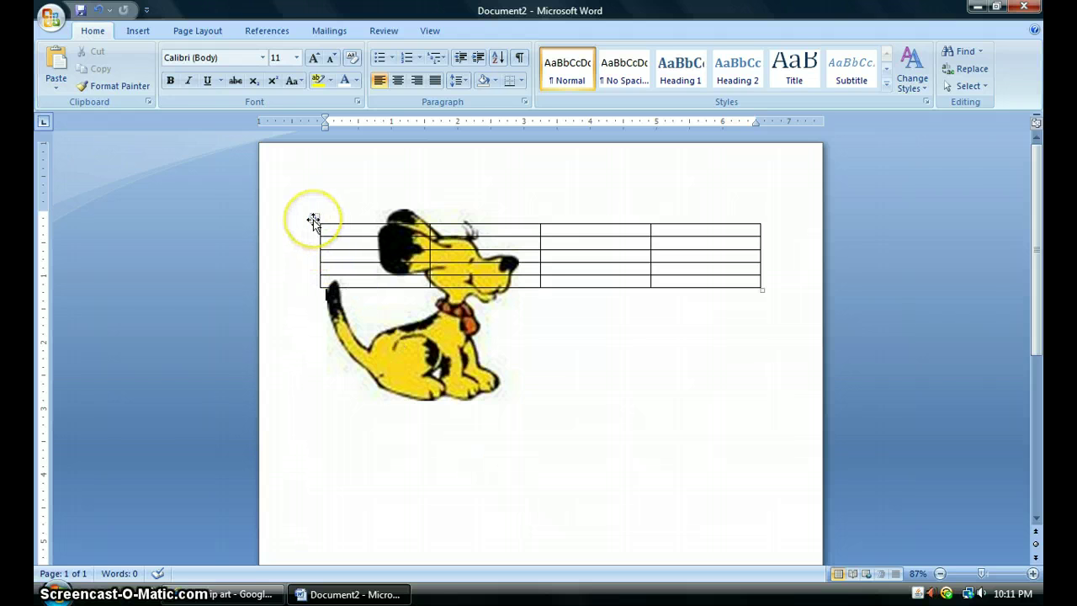
pyautogui.rightClick(313, 221)
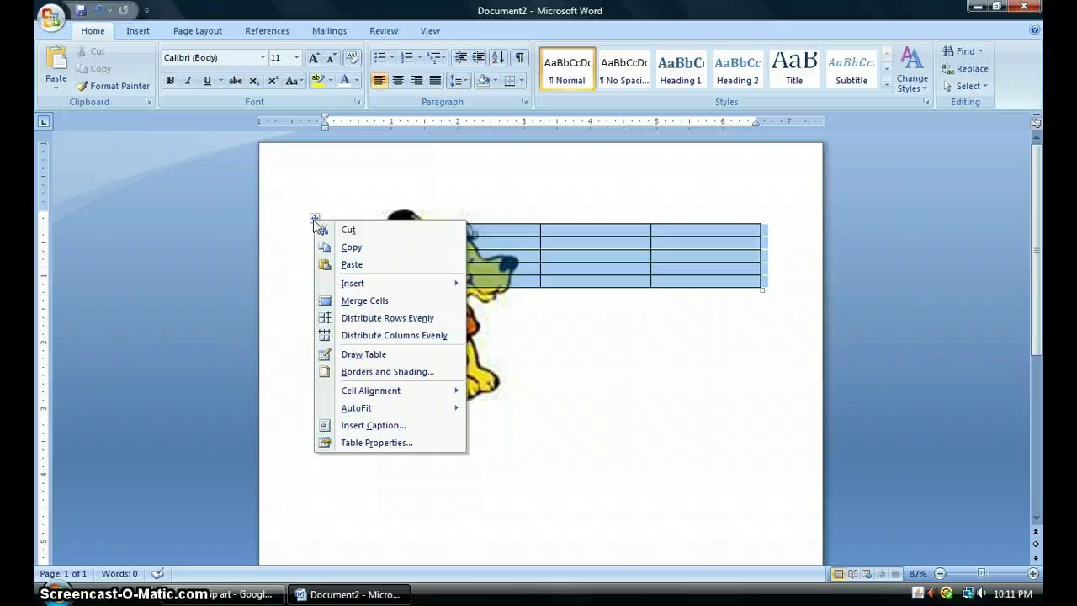
pyautogui.click(353, 446)
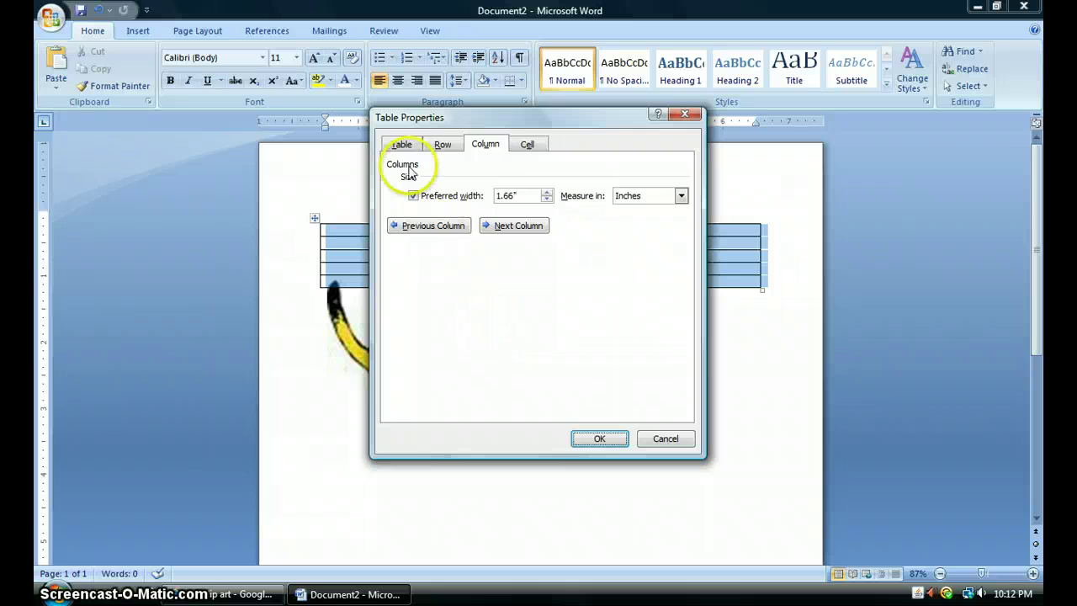
pyautogui.click(443, 146)
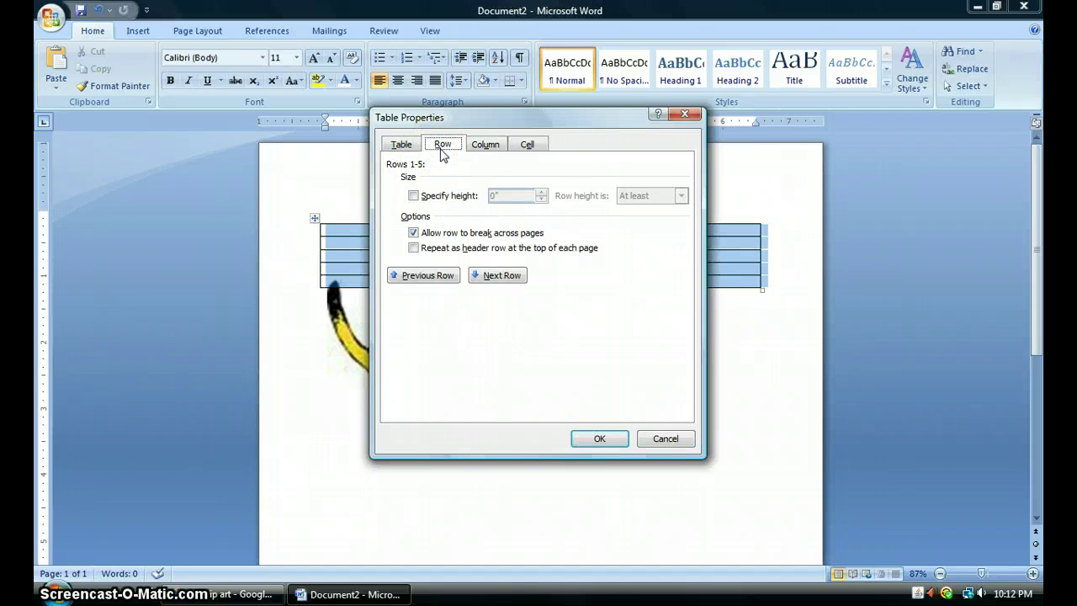
pyautogui.click(415, 196)
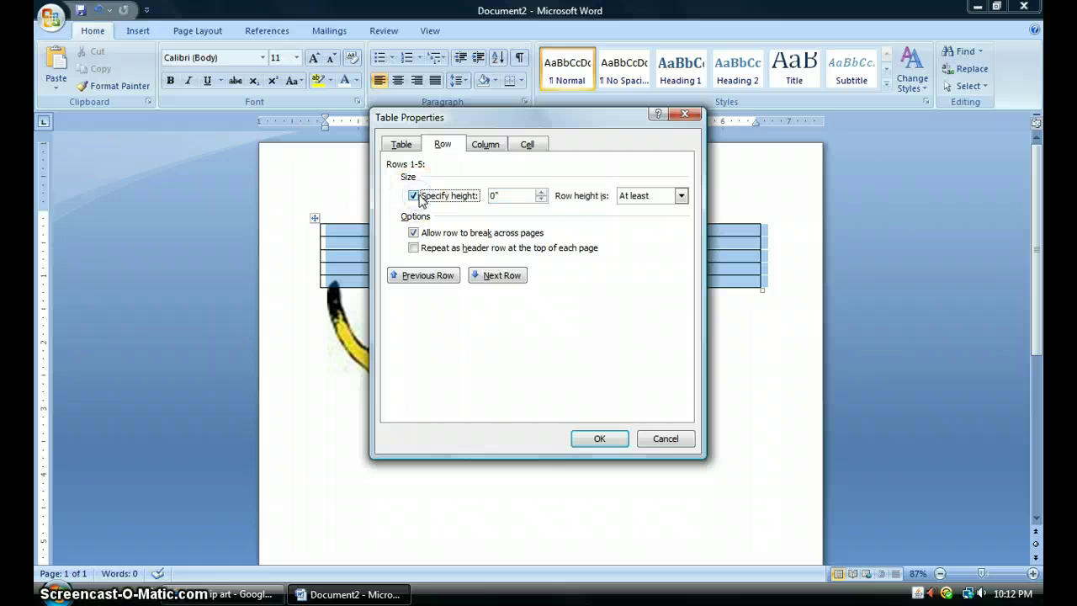
pyautogui.click(542, 193)
pyautogui.click(542, 193)
pyautogui.click(543, 192)
pyautogui.click(543, 192)
pyautogui.click(542, 192)
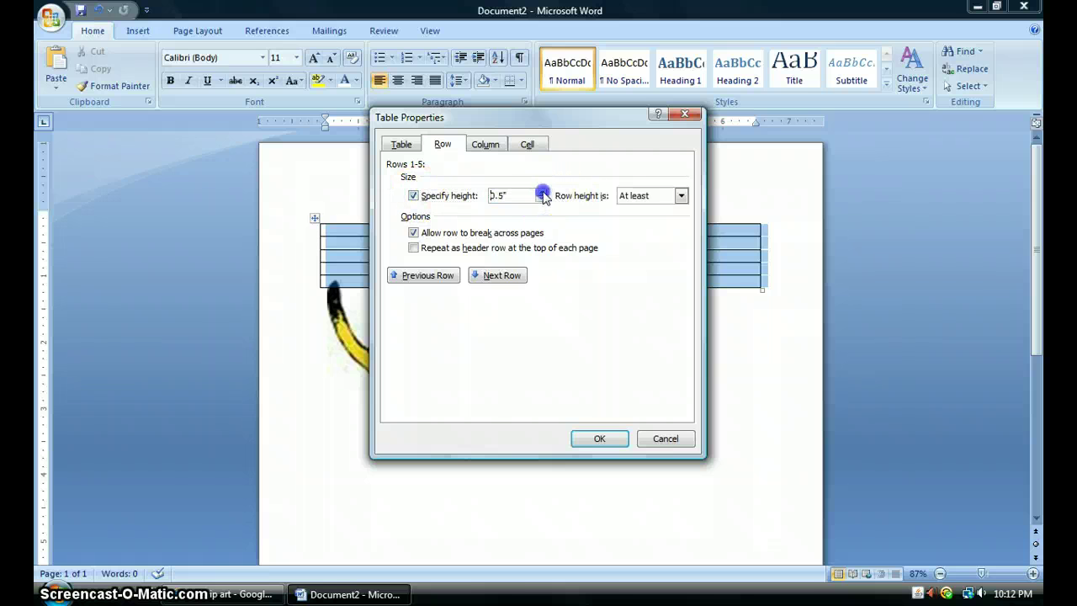
pyautogui.click(633, 200)
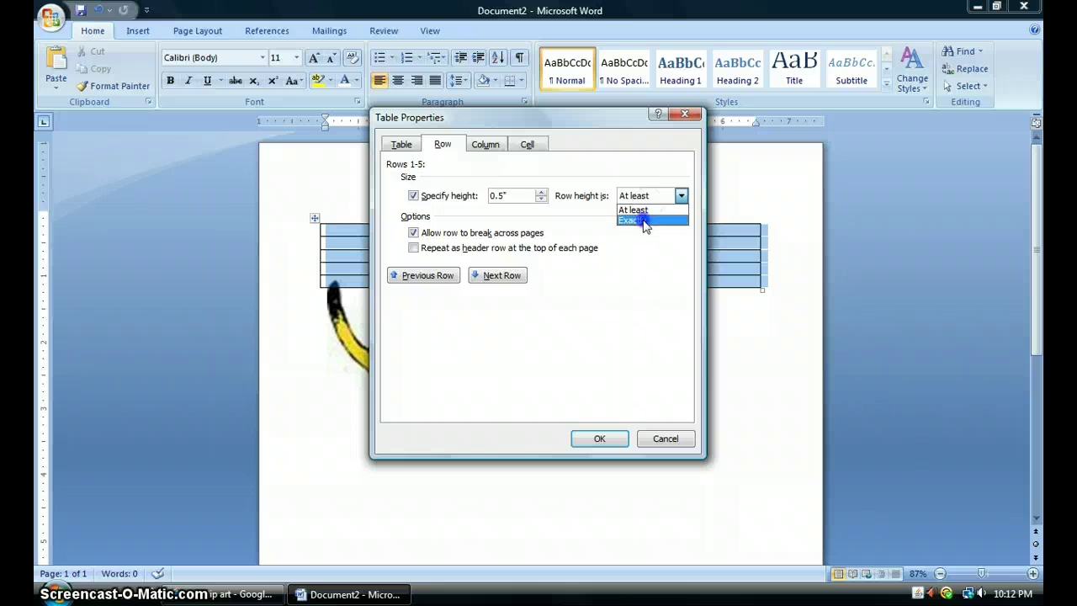
pyautogui.click(642, 220)
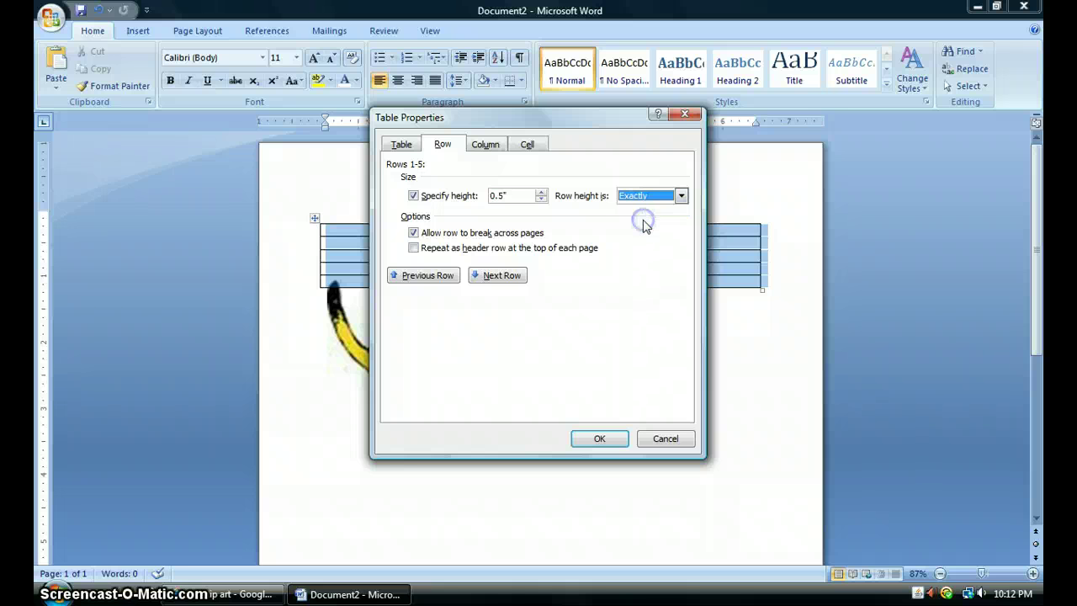
# Set the preferred width of all table columns to 0.5 inches and apply the table properties
pyautogui.click(486, 145)
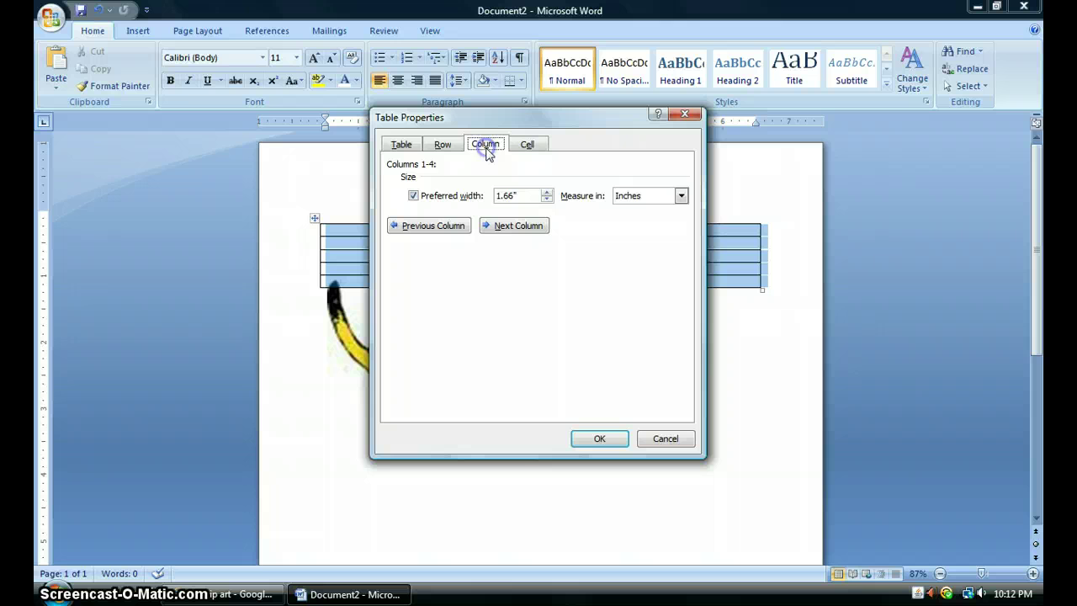
pyautogui.click(547, 198)
pyautogui.click(547, 198)
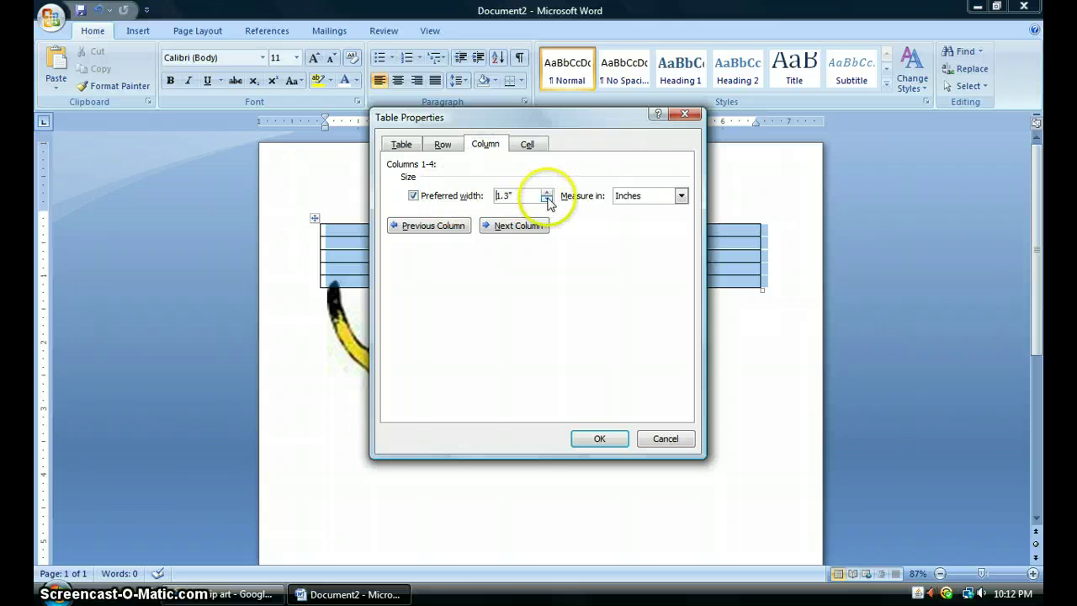
pyautogui.click(547, 198)
pyautogui.click(547, 198)
pyautogui.click(547, 199)
pyautogui.click(546, 199)
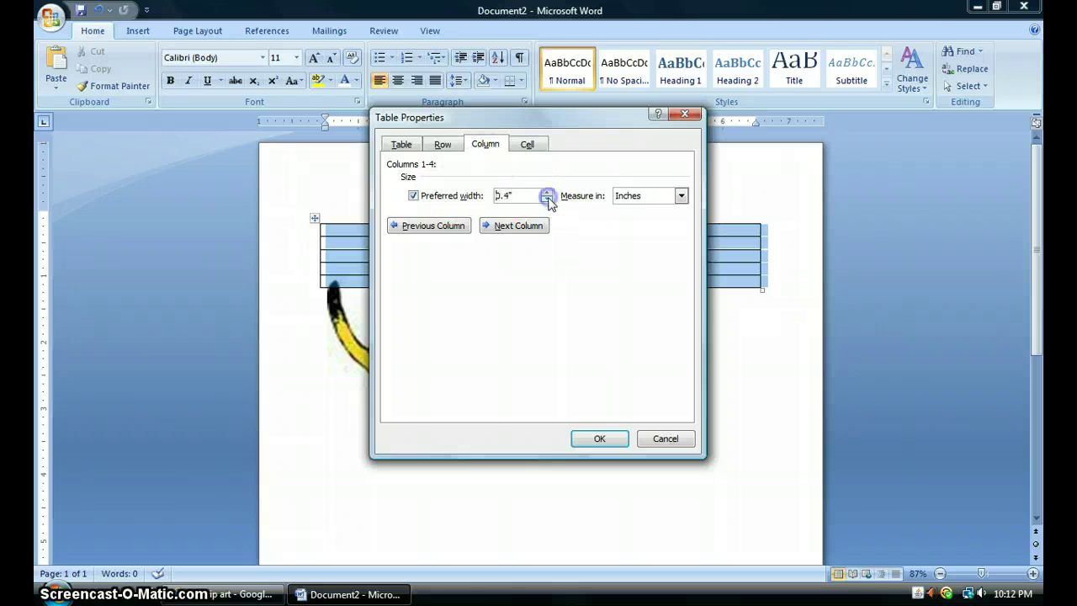
pyautogui.click(547, 198)
pyautogui.click(599, 438)
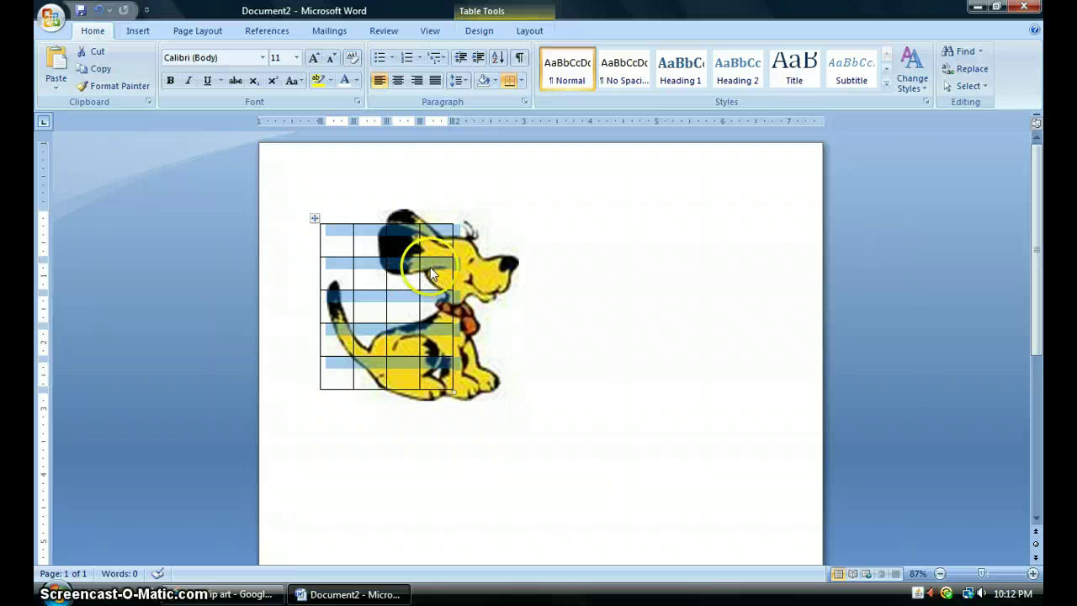
pyautogui.click(557, 282)
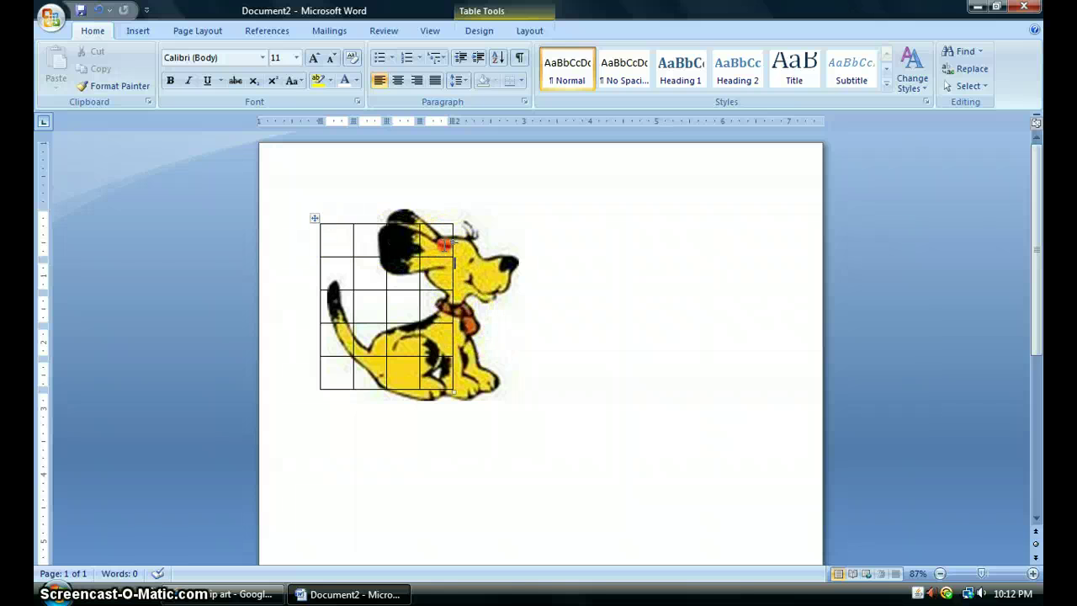
# Add two columns at the right side of the table to extend the grid across the dog picture
pyautogui.rightClick(445, 246)
pyautogui.click(504, 310)
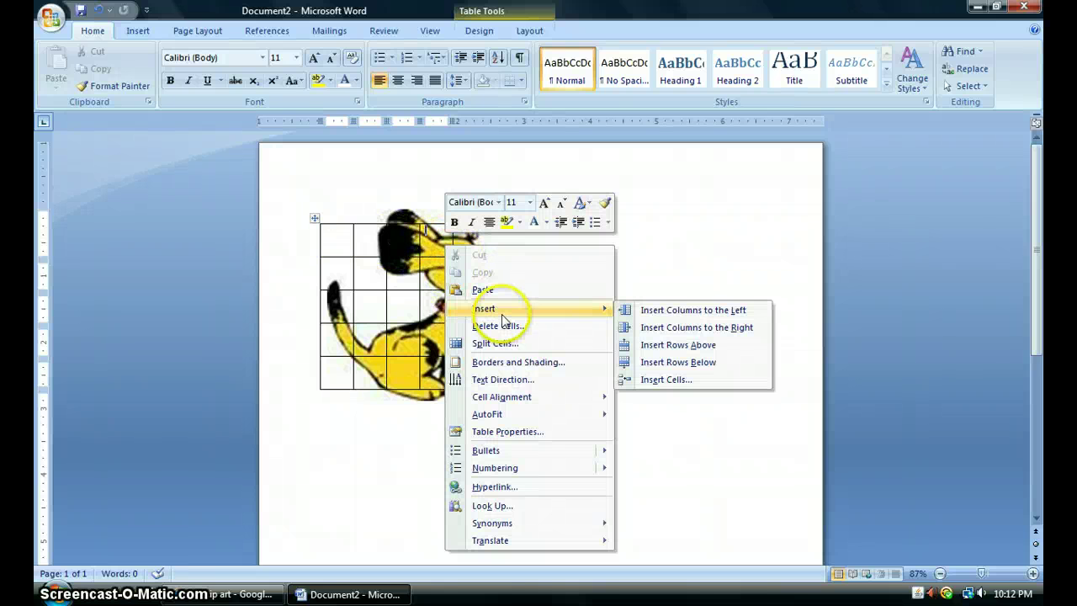
pyautogui.click(666, 330)
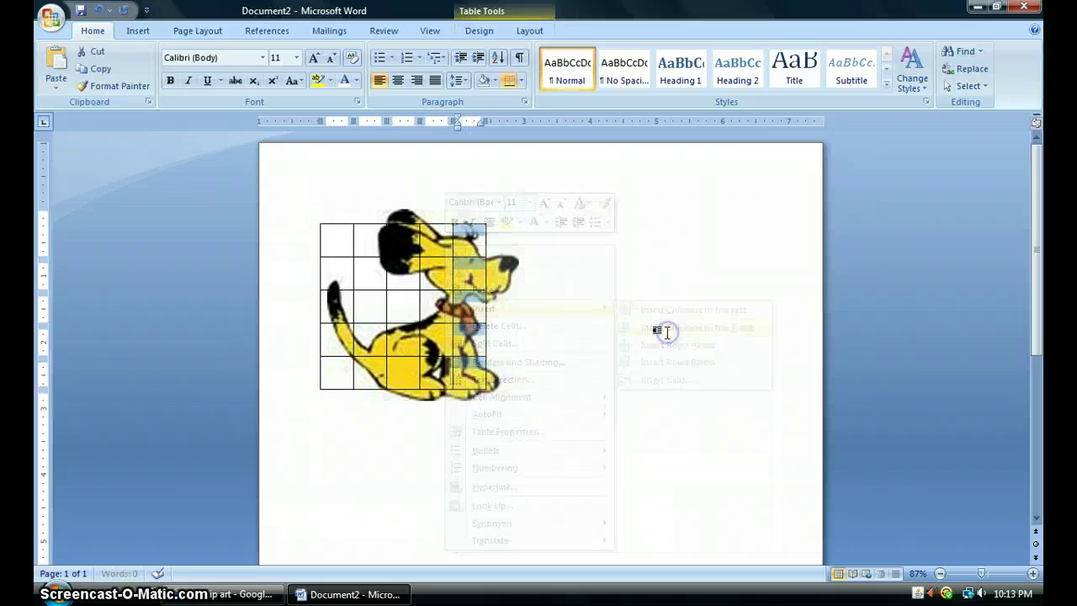
pyautogui.rightClick(480, 247)
pyautogui.moveTo(553, 309)
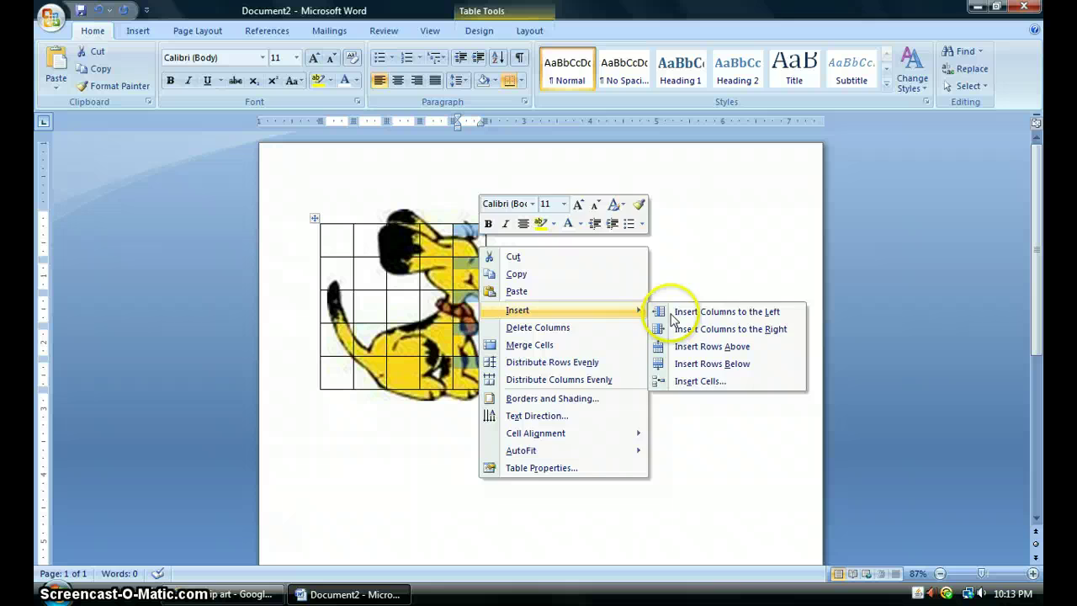
pyautogui.click(690, 327)
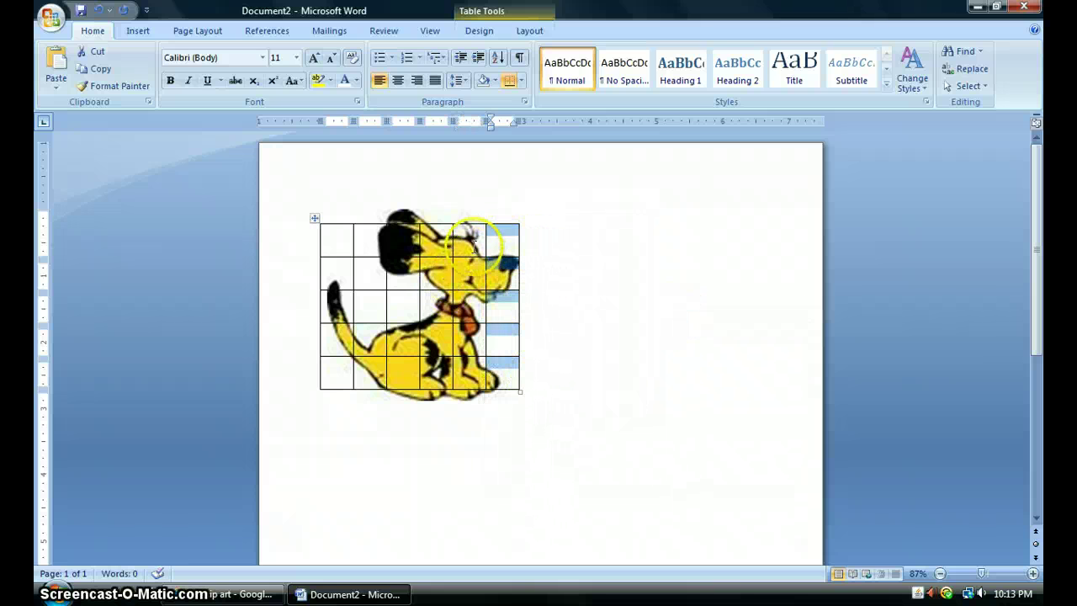
# Move the dog picture down so its top edge sits just below the table's top border
pyautogui.click(394, 226)
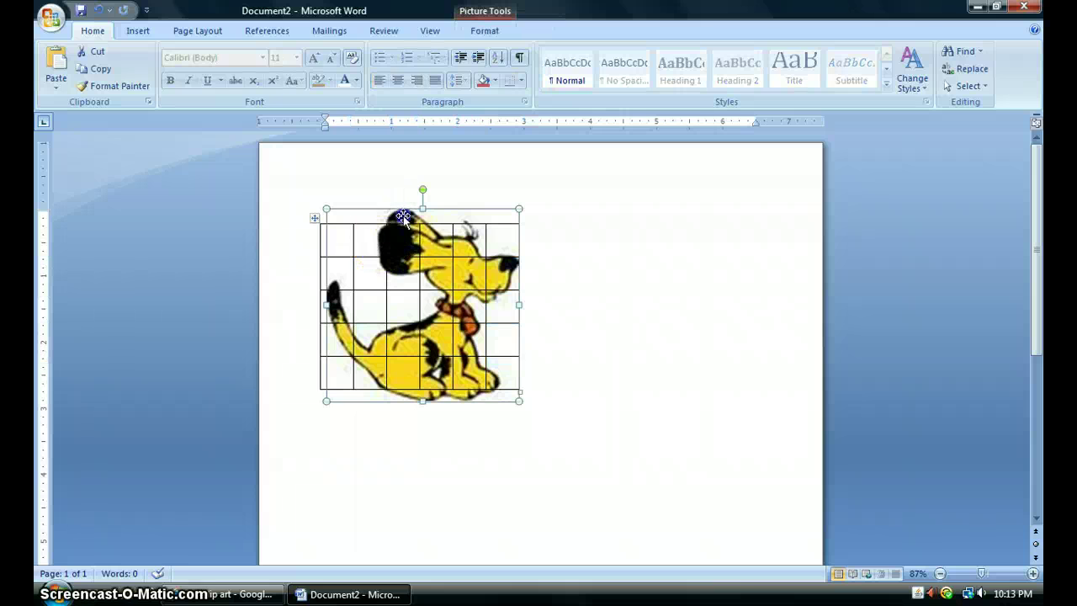
pyautogui.moveTo(406, 249); pyautogui.dragTo(390, 231)
pyautogui.click(570, 294)
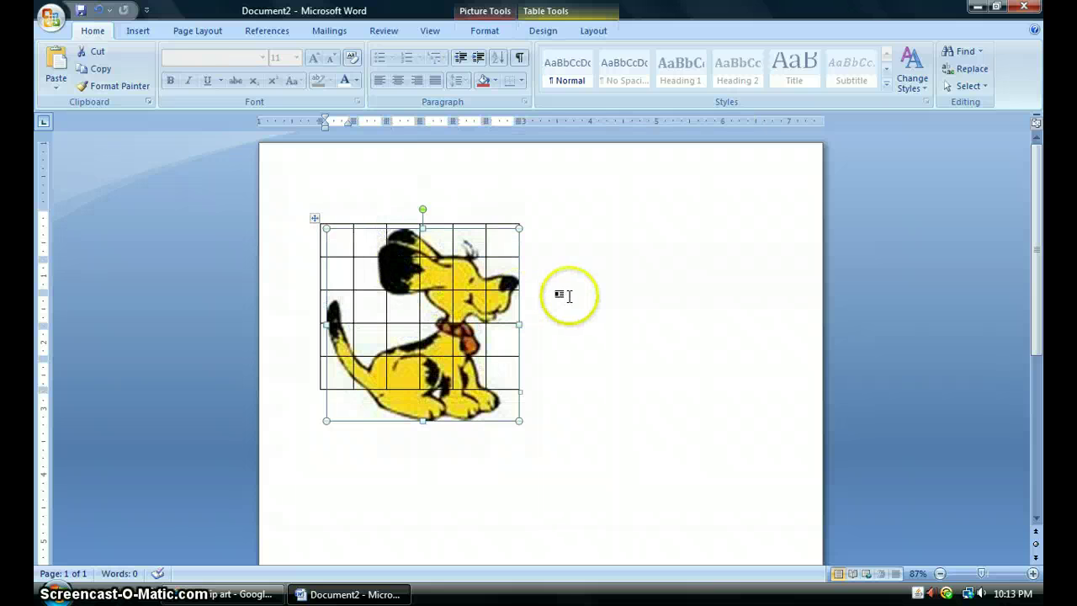
pyautogui.click(321, 399)
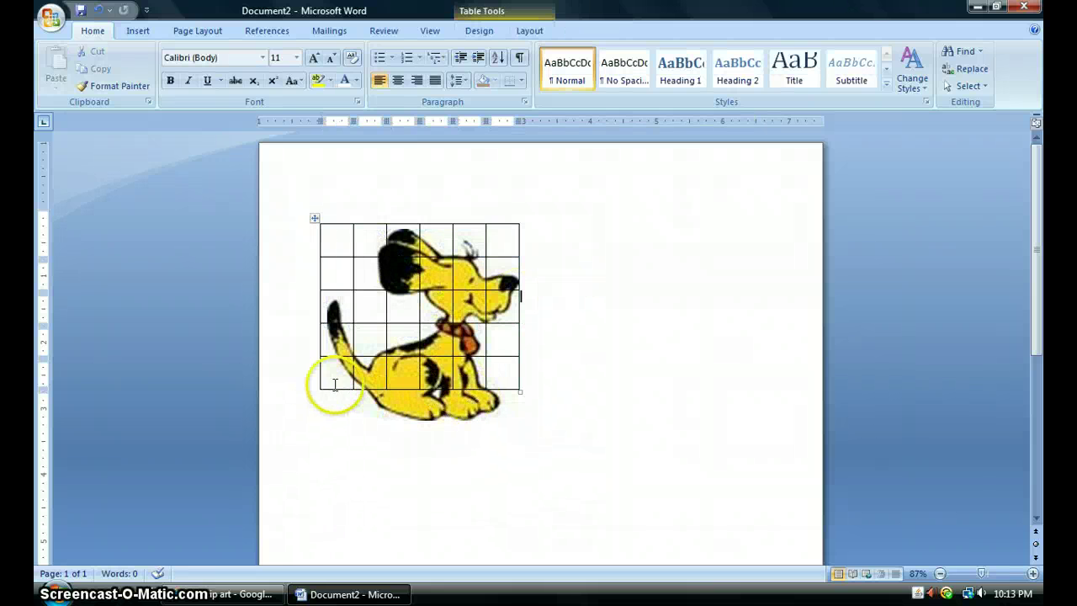
# Insert one row below the table's last row so the grid covers the dog's feet
pyautogui.rightClick(339, 380)
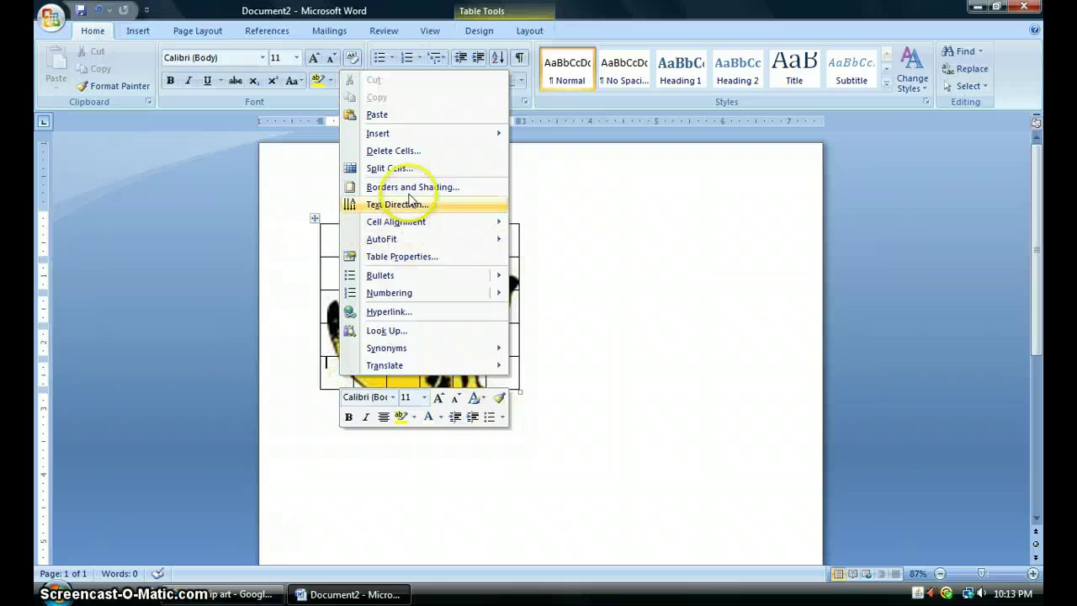
pyautogui.moveTo(411, 141)
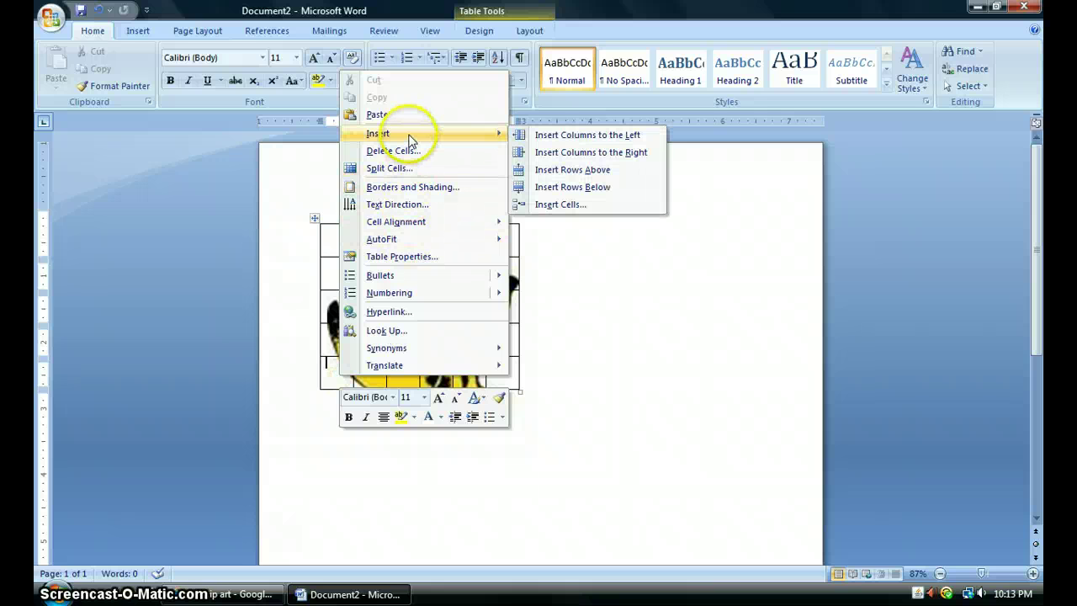
pyautogui.click(564, 186)
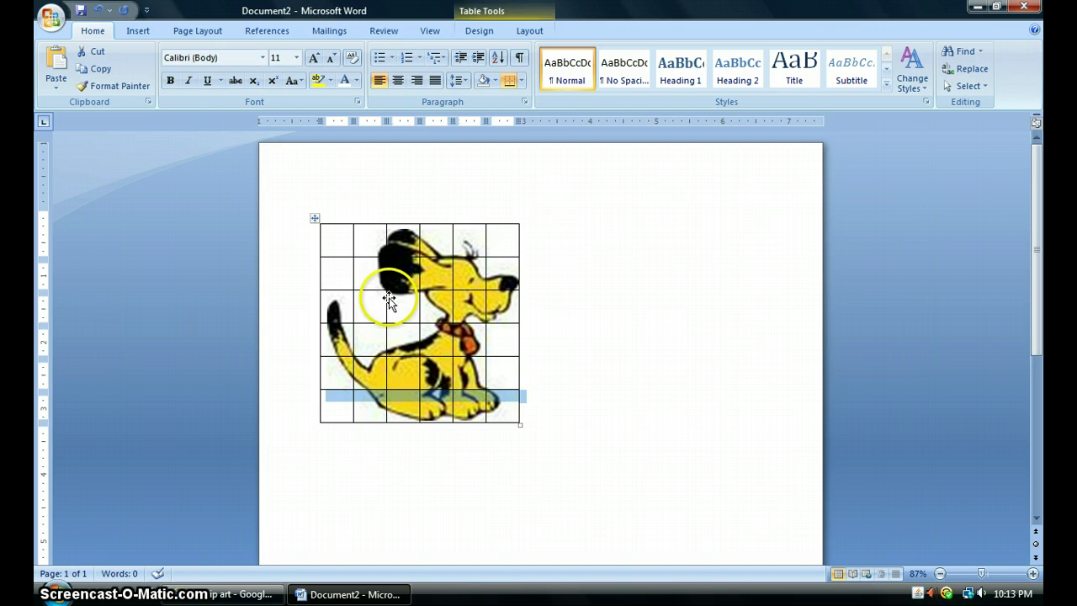
pyautogui.click(569, 361)
pyautogui.click(565, 389)
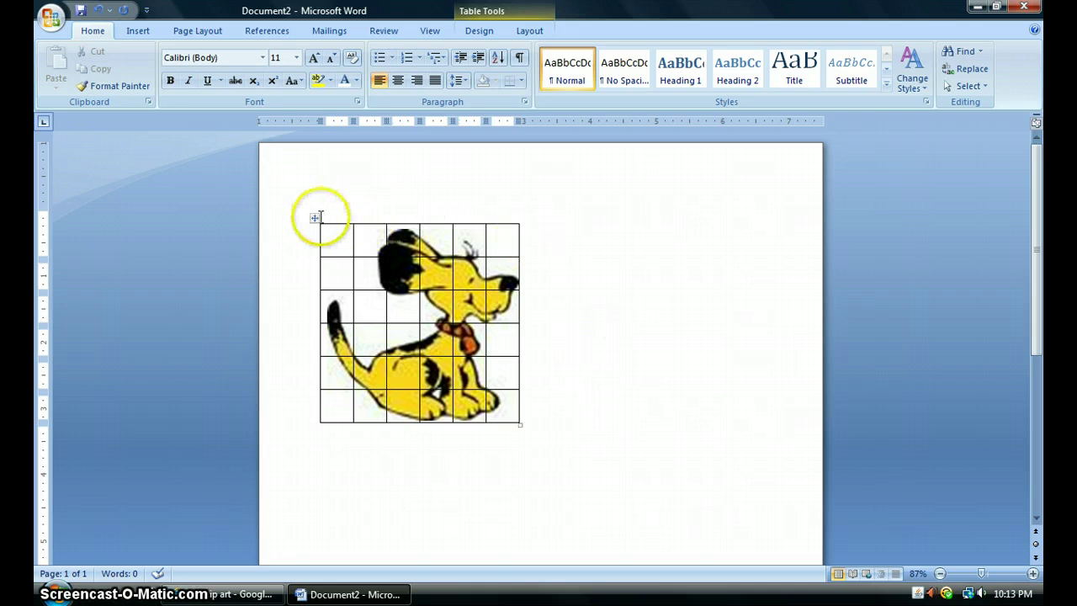
# Check the row height and preferred column width in the properties of the whole table
pyautogui.rightClick(315, 220)
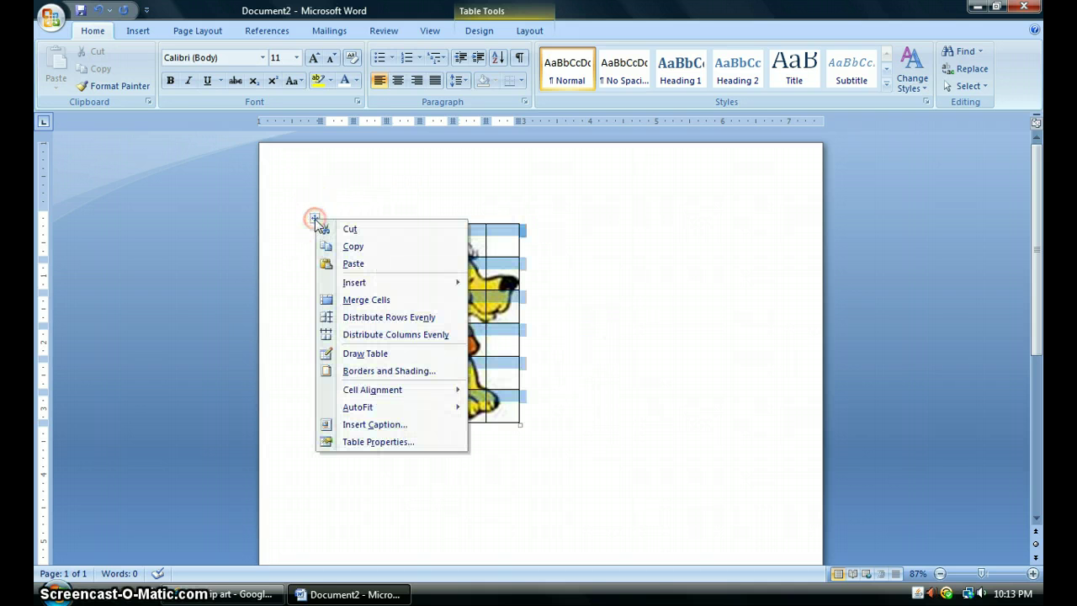
pyautogui.click(396, 441)
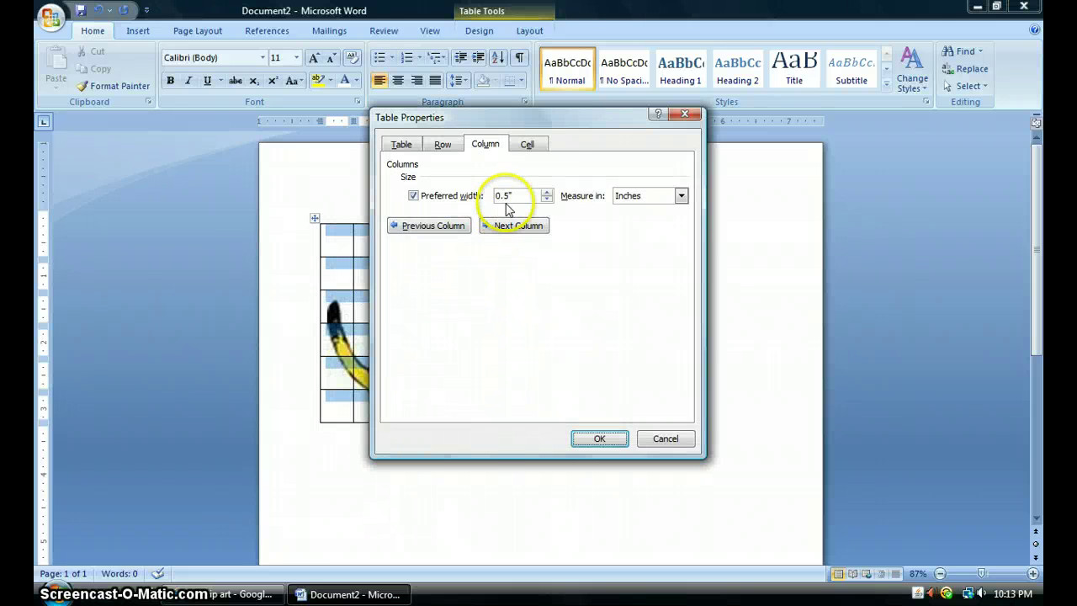
pyautogui.click(444, 146)
pyautogui.click(481, 144)
pyautogui.click(446, 146)
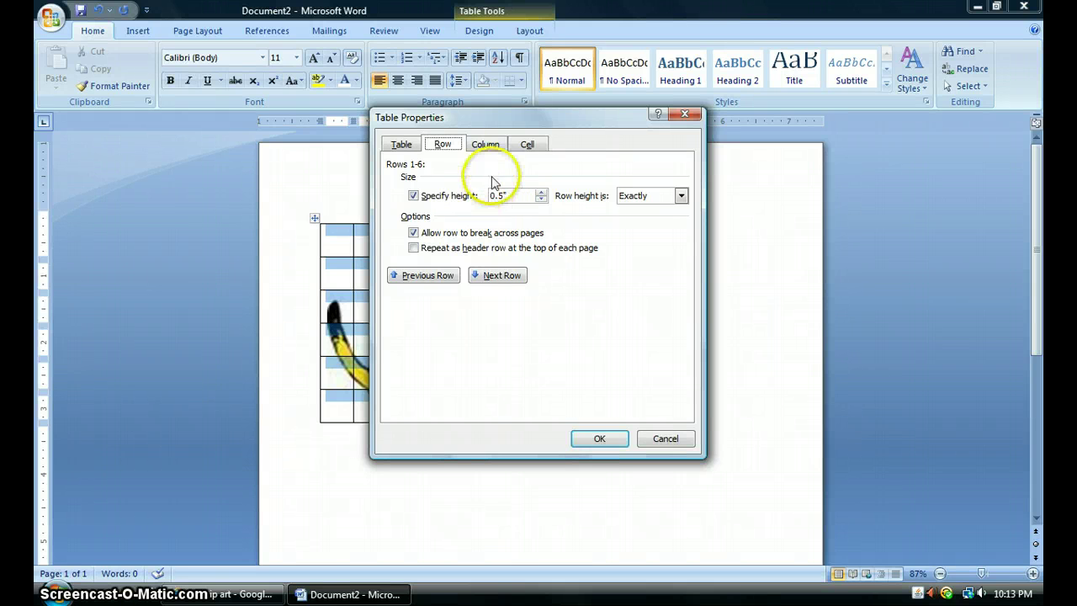
pyautogui.click(481, 146)
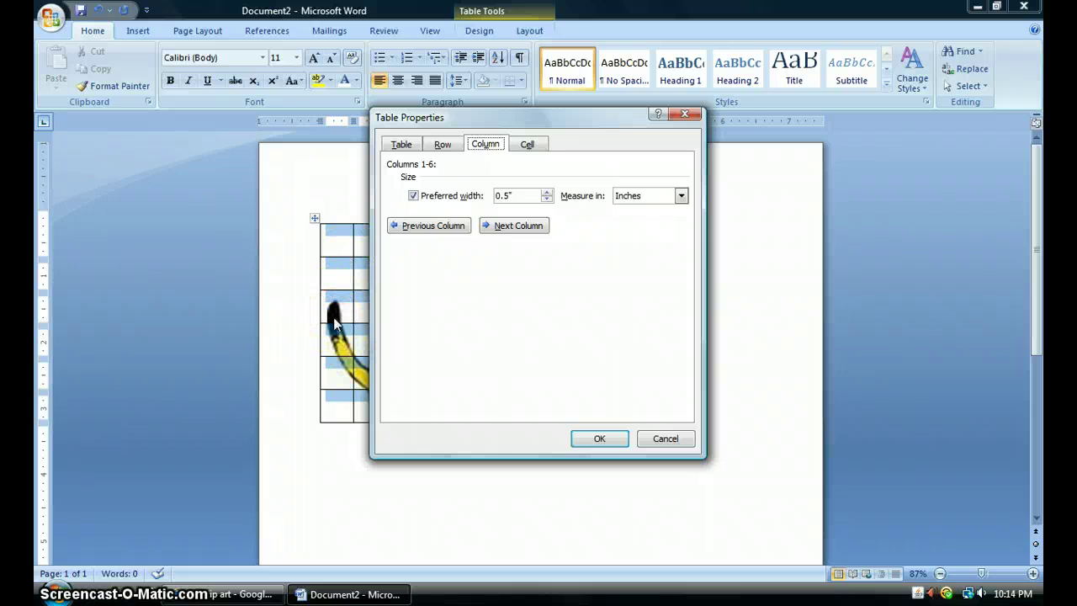
pyautogui.click(603, 441)
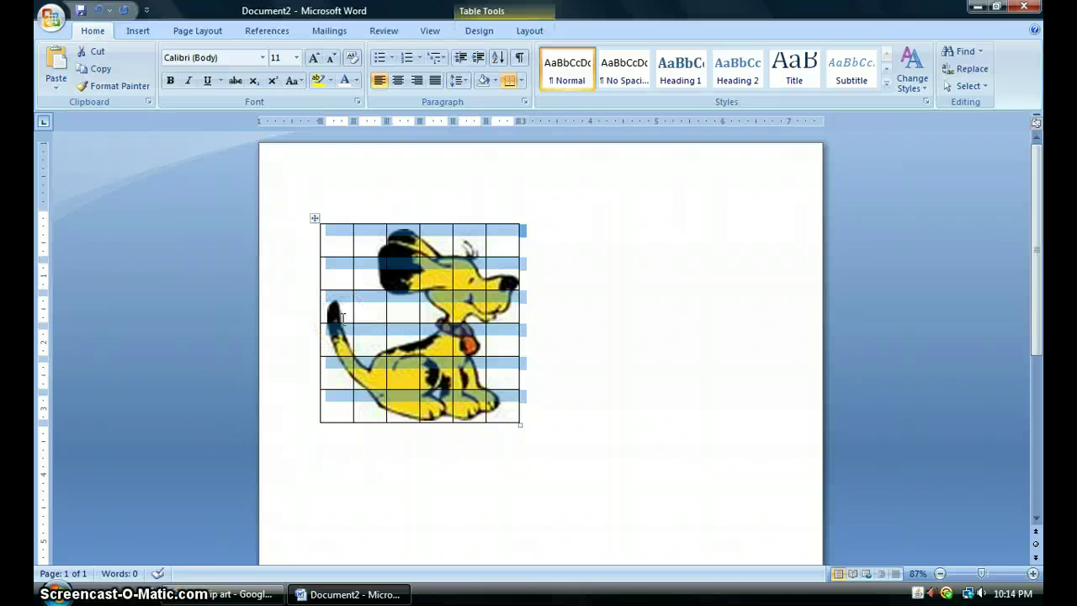
# Below the table, enter the teacher's name and, on the line beneath it, "Geometry Hour: ____"
pyautogui.click(359, 462)
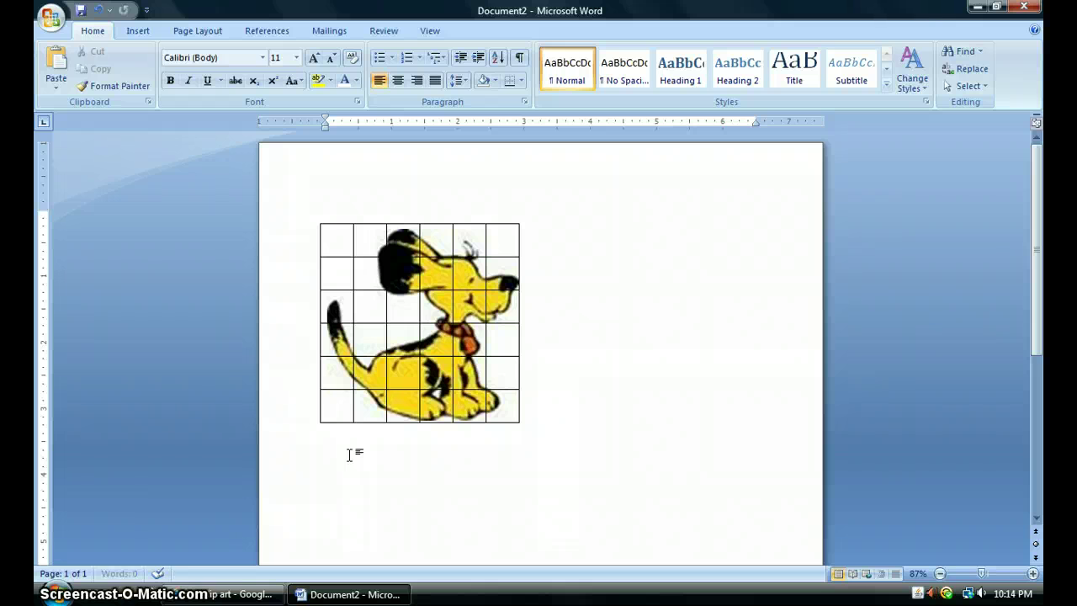
pyautogui.press('Return')
pyautogui.write('Ms. McGerty')
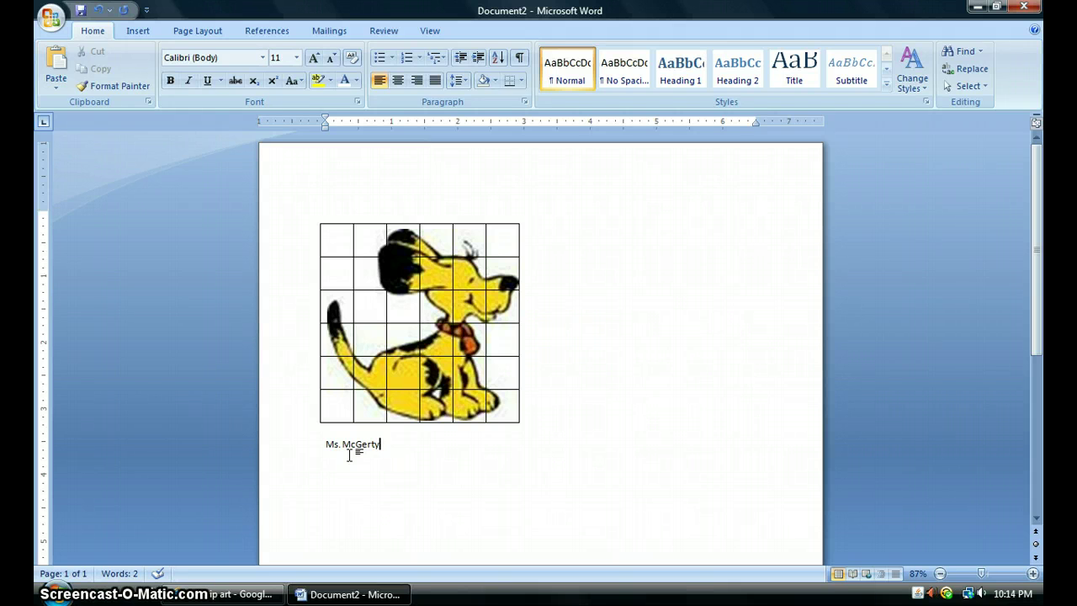
pyautogui.press('Return')
pyautogui.write('Geor')
pyautogui.write('etry')
pyautogui.write(' Hour: ')
pyautogui.write('____')
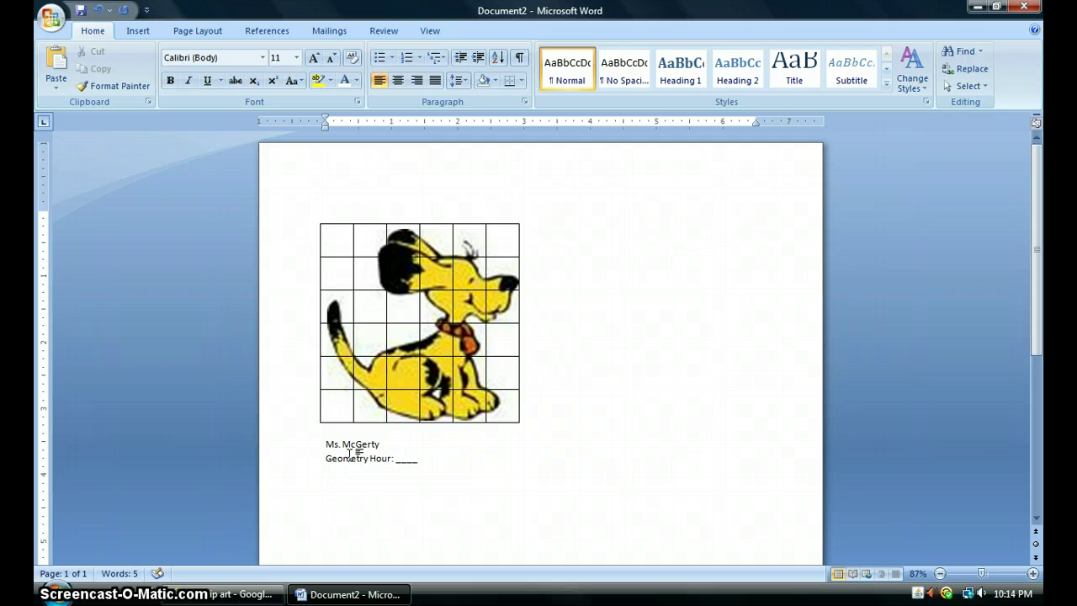